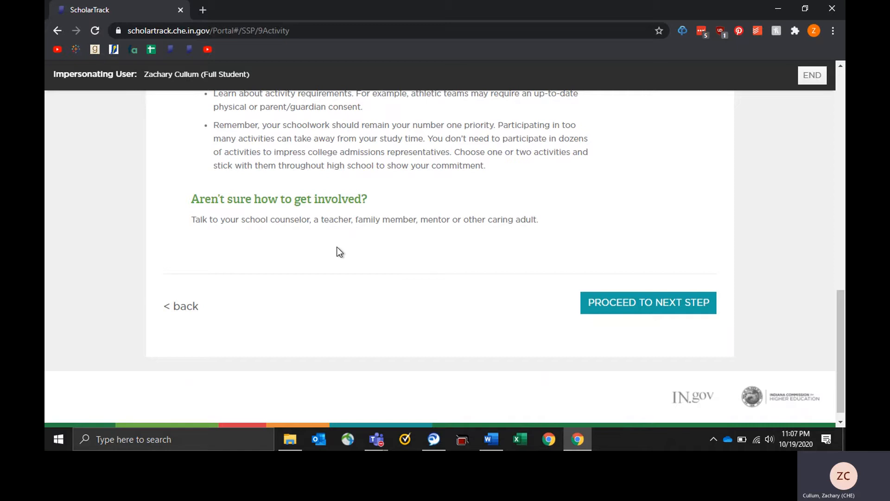
left_click(633, 315)
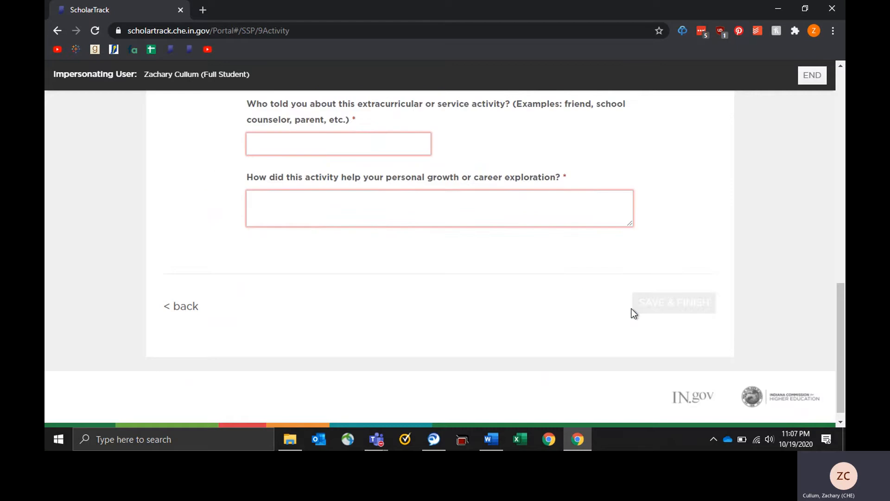
scroll(705, 204, "up", 10)
scroll(705, 203, "down", 1)
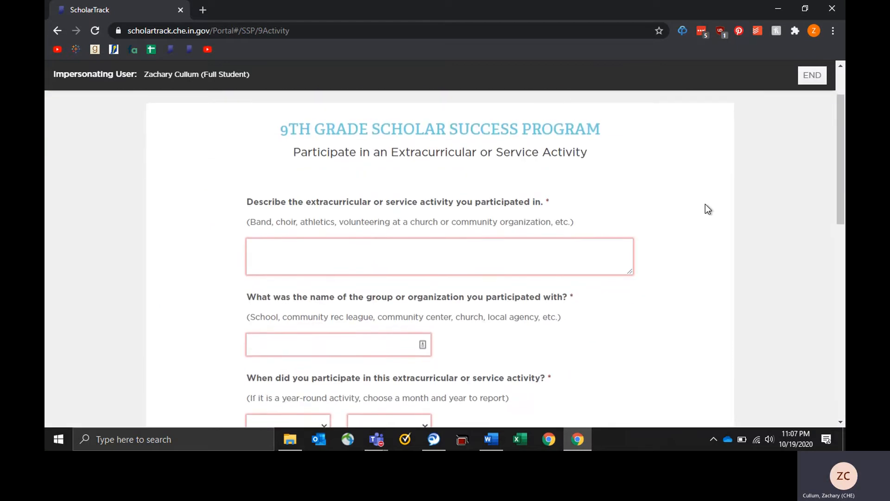
scroll(489, 318, "down", 6)
scroll(435, 318, "down", 4)
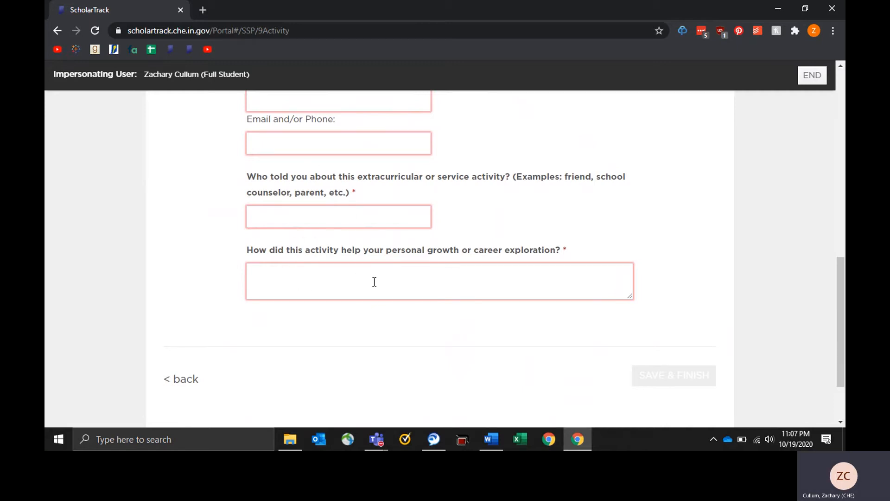
scroll(439, 229, "up", 10)
scroll(439, 229, "up", 1)
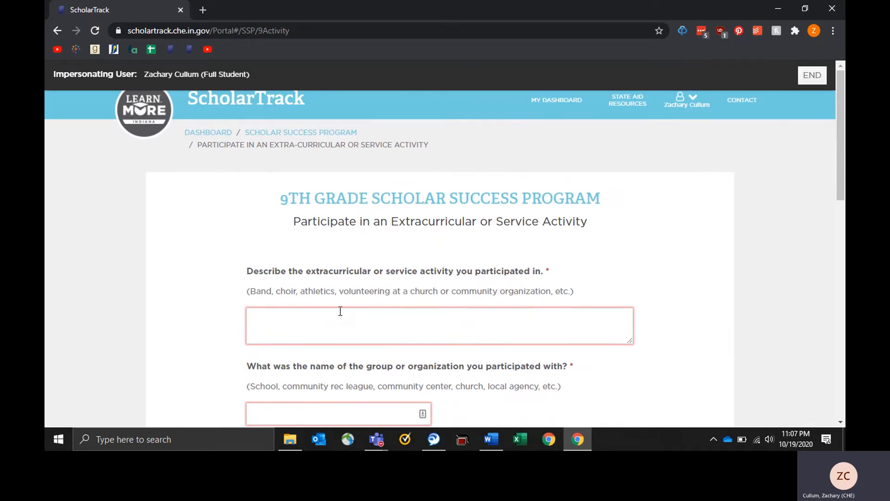
scroll(340, 311, "down", 2)
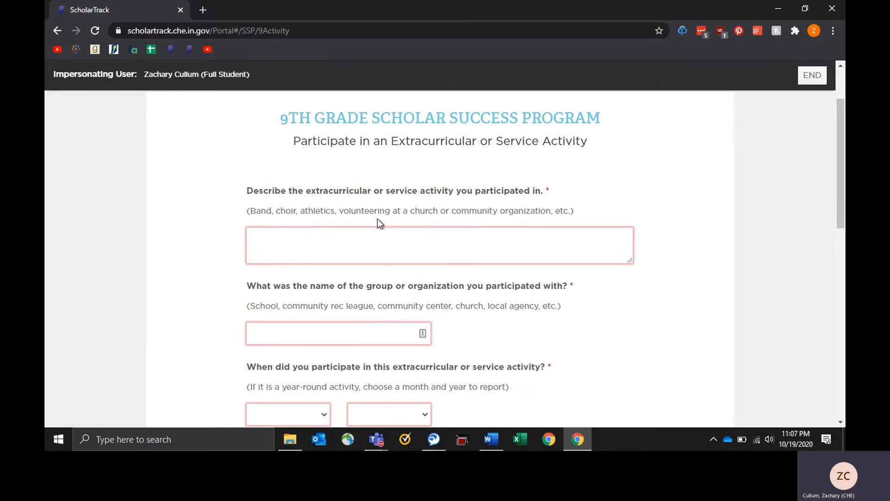
left_click(410, 238)
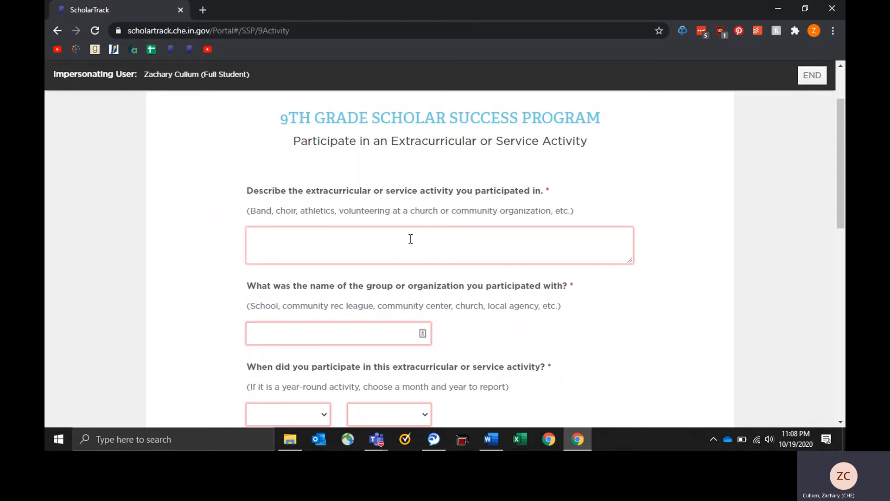
Enter 'Swimming' as the activity description and 'Castle HS' as the organization name.
type("Swimming")
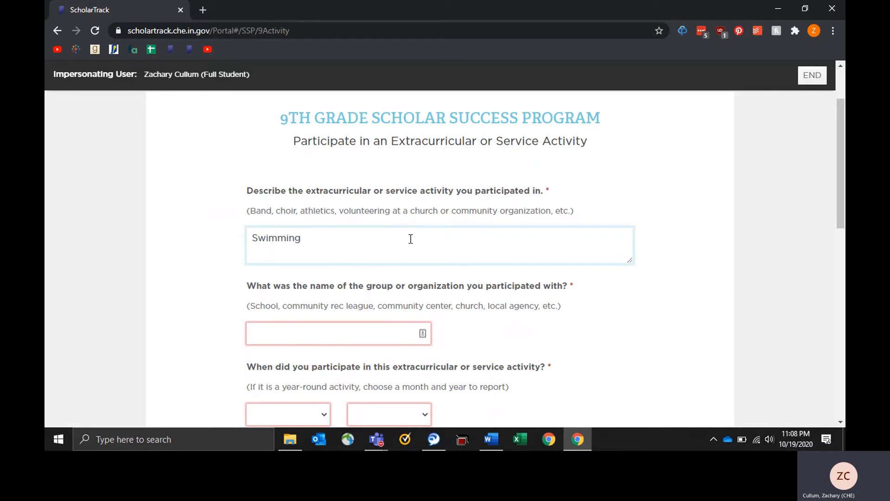
scroll(410, 239, "down", 1)
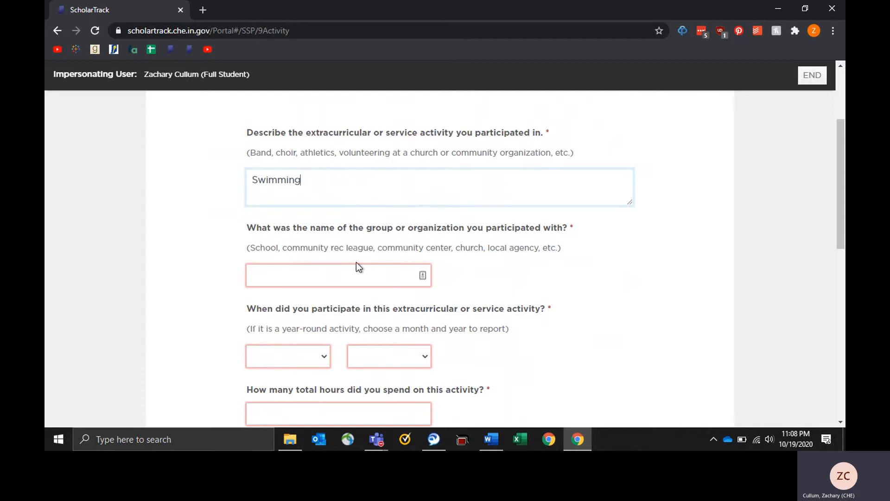
left_click(333, 270)
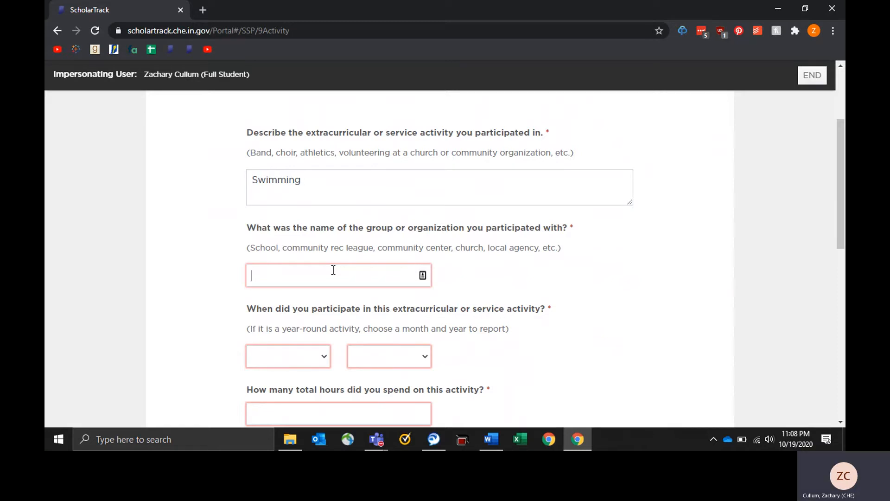
type("Castl")
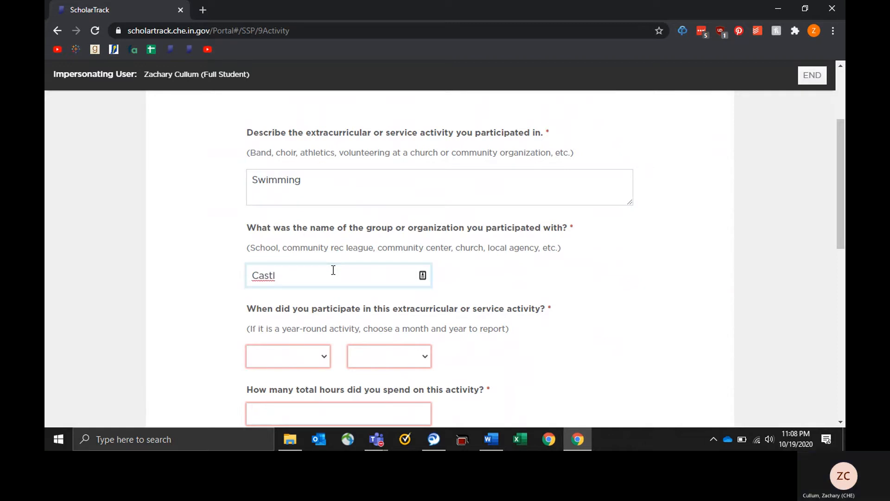
type("e HS")
scroll(333, 269, "down", 1)
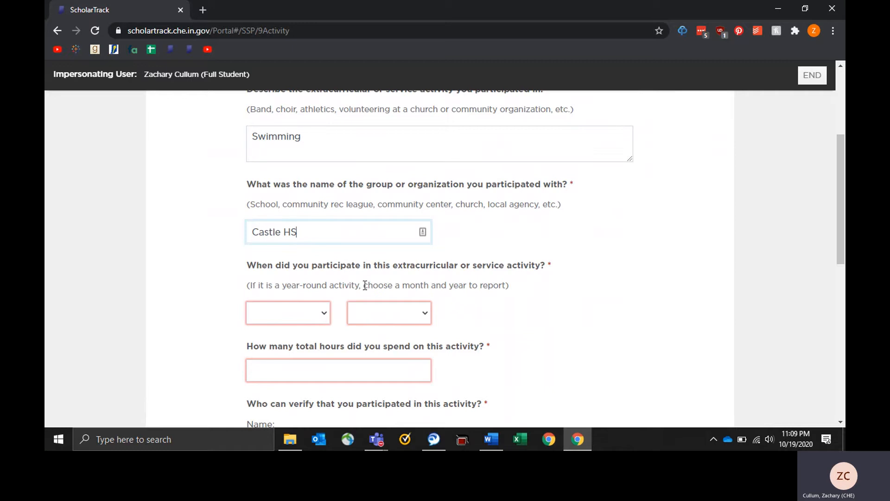
Pick October as the participation month and 2020 as the year.
left_click(303, 313)
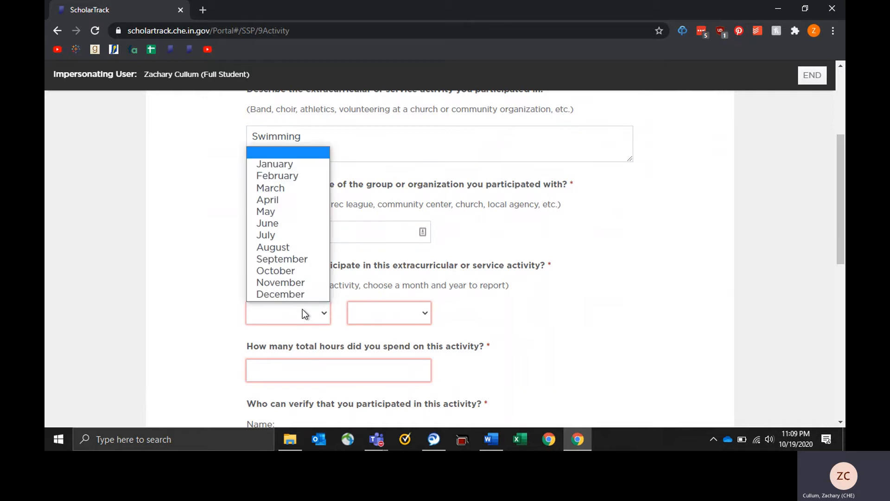
left_click(281, 271)
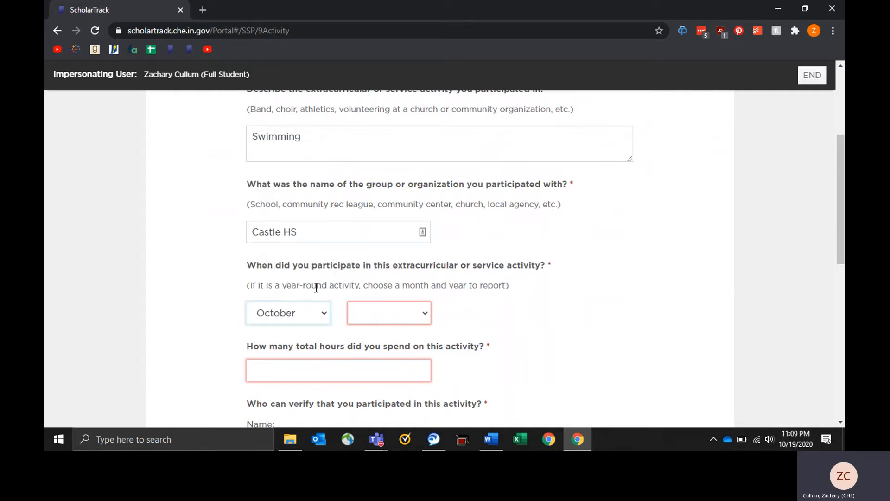
left_click(352, 311)
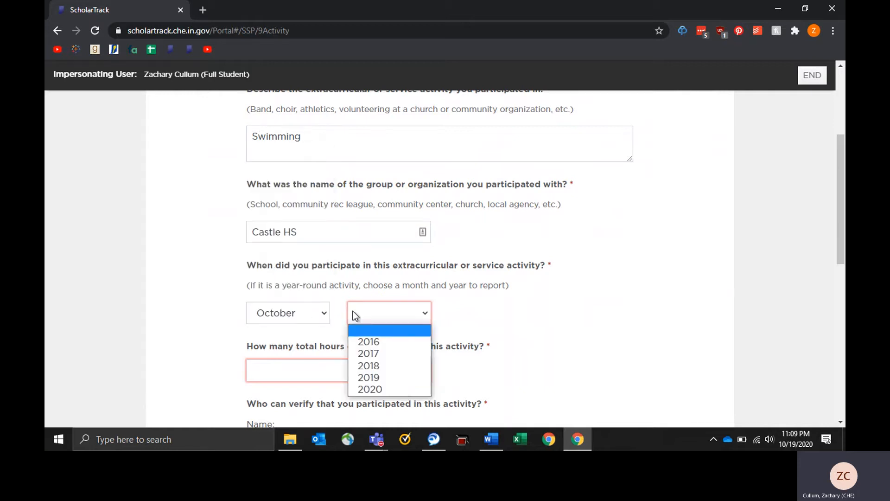
left_click(362, 388)
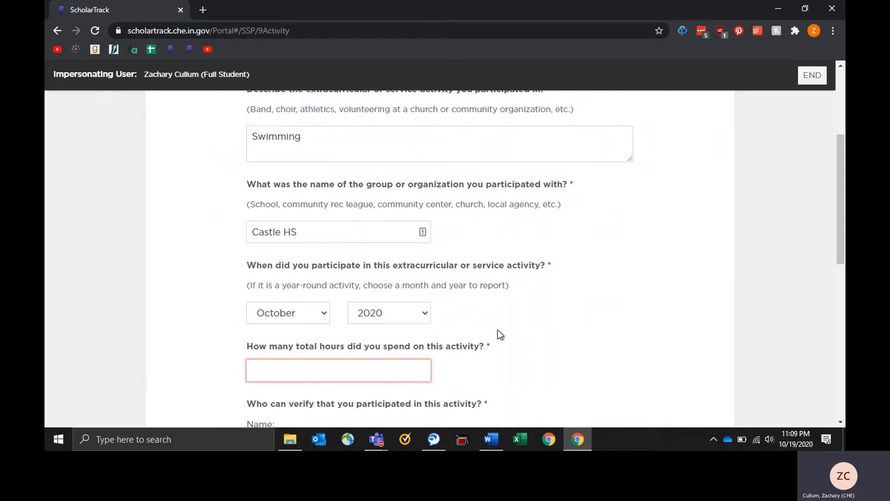
scroll(497, 333, "down", 2)
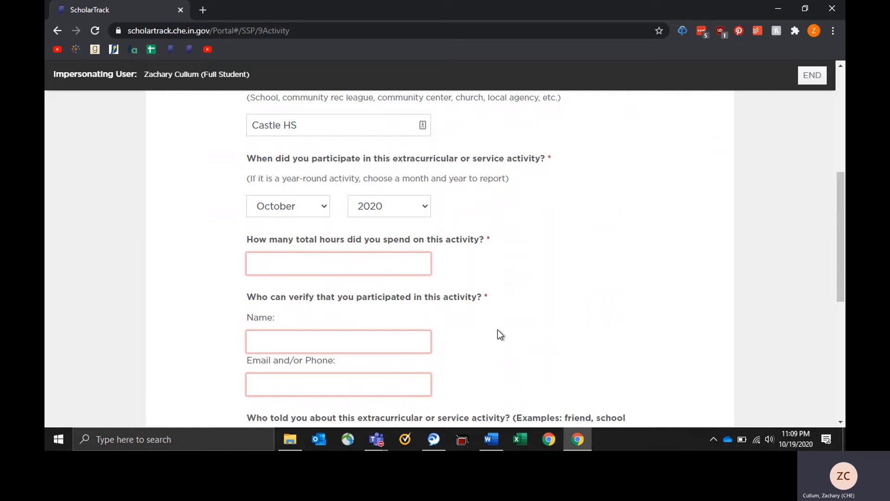
Enter 15 in the total hours field for the Swimming activity.
left_click(320, 258)
type("15")
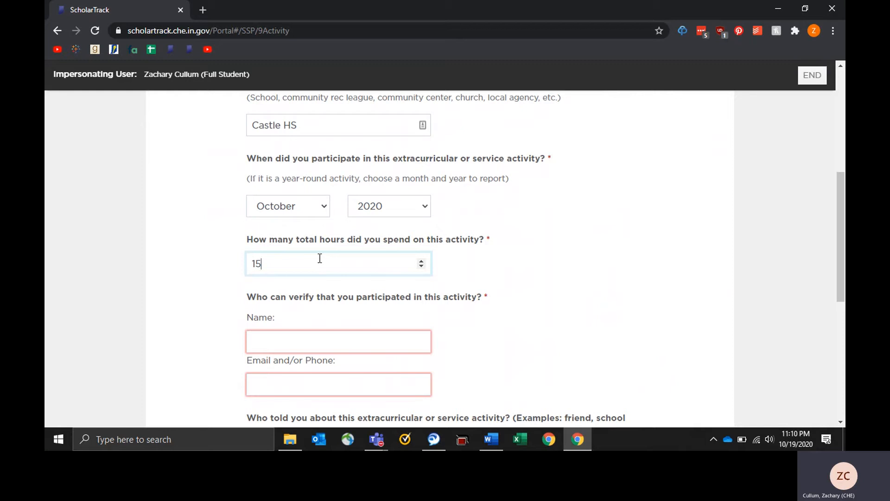
left_click(423, 261)
left_click(423, 262)
left_click(421, 268)
left_click(422, 267)
left_click(421, 267)
scroll(451, 326, "down", 2)
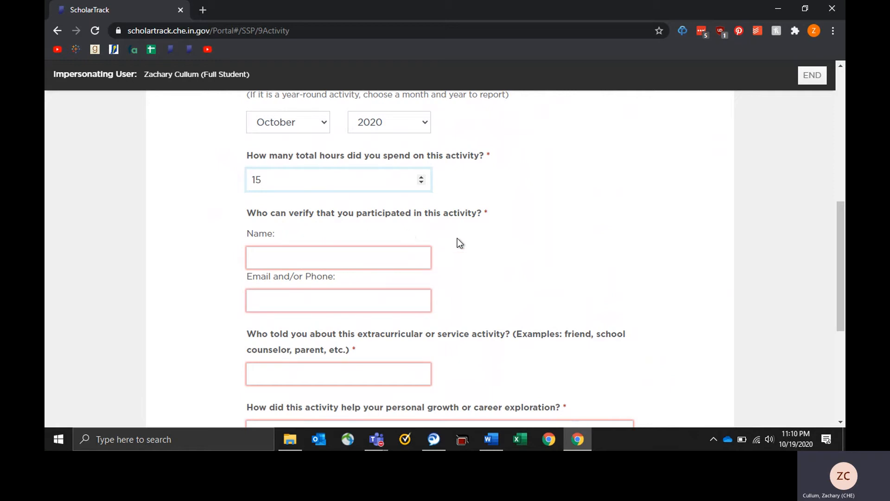
left_click(319, 261)
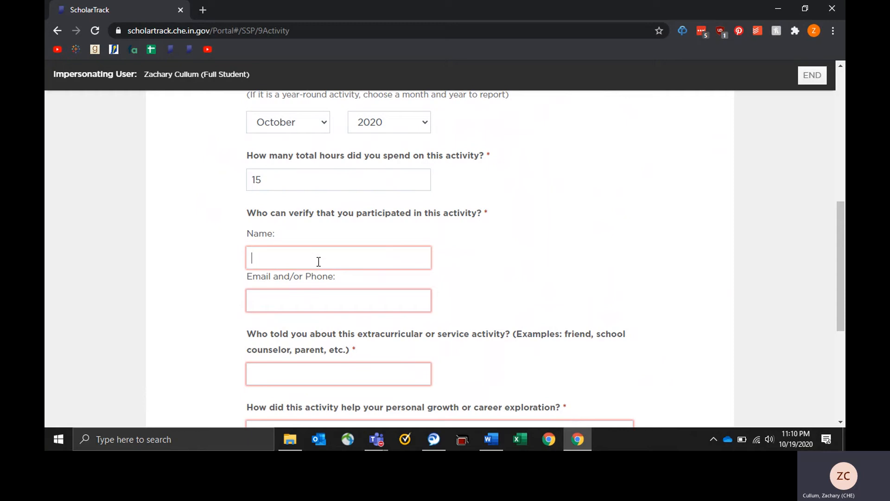
Enter 'Parent' as the verifier's name and fill in the verifier's phone number.
type("Parent")
key("Tab")
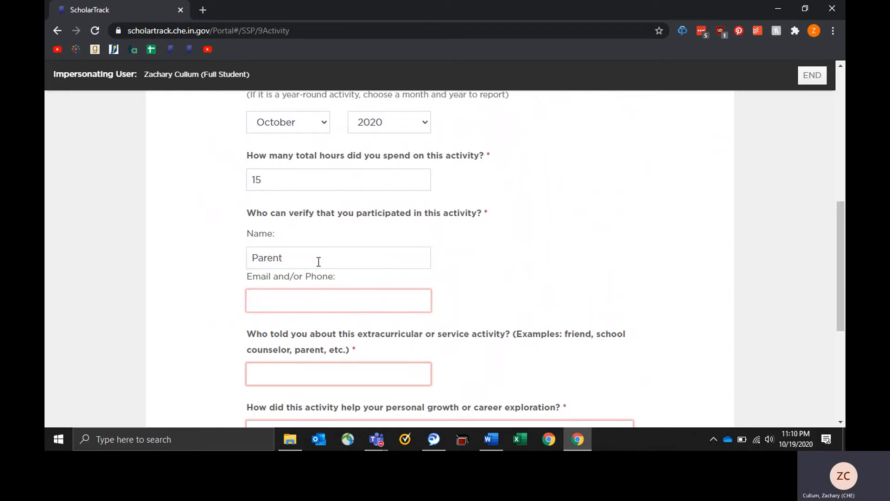
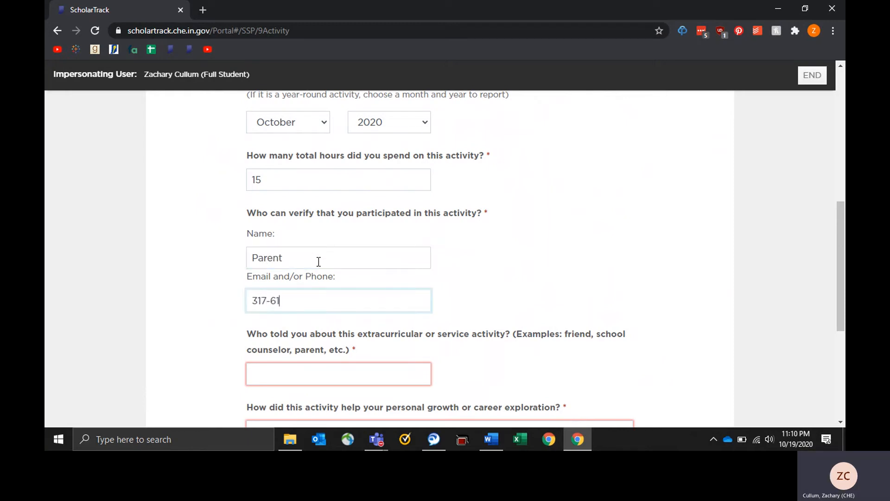
scroll(497, 301, "down", 2)
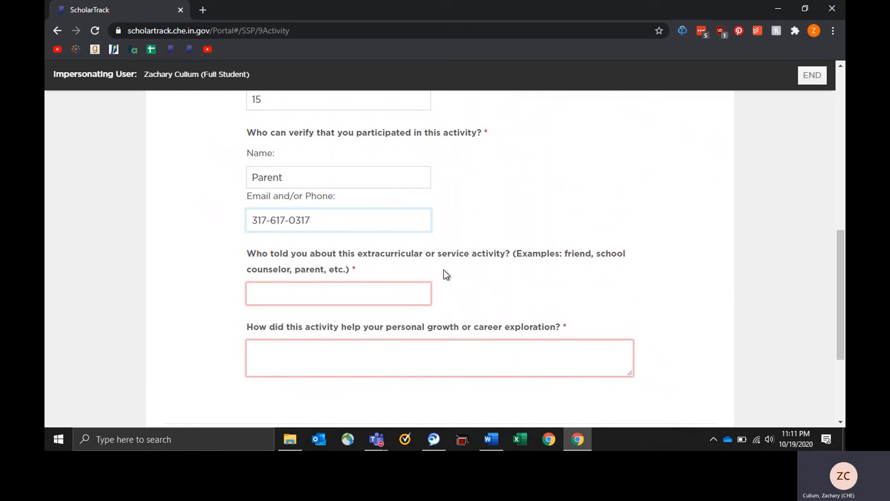
Answer 'Coach' to who told you about the activity.
left_click(374, 292)
type("Co")
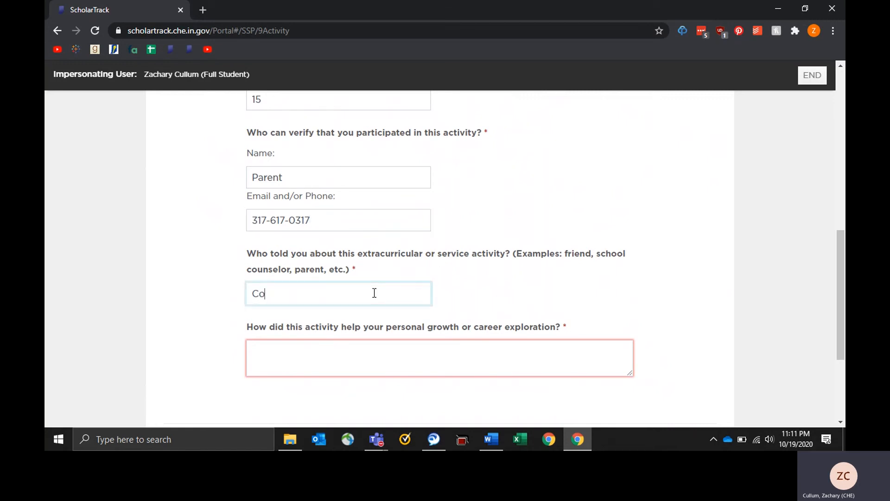
type("ach")
left_click(311, 350)
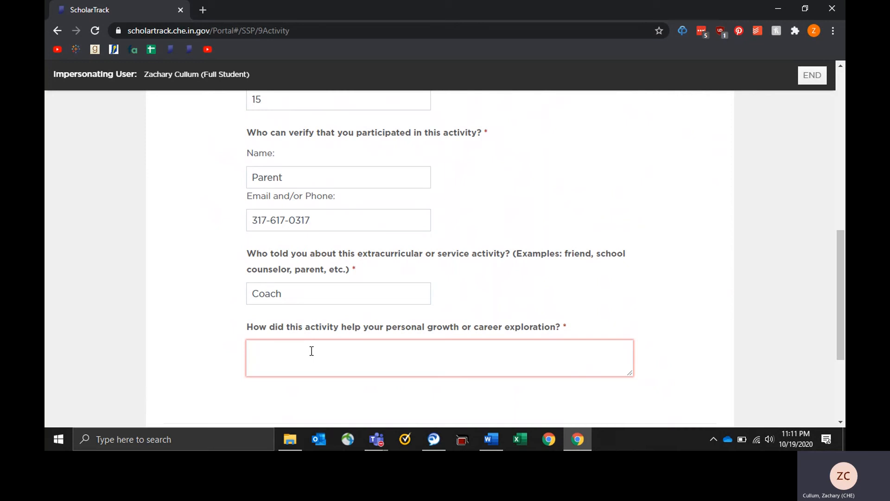
Answer the personal growth question with 'Swimming', retyping it to fix a typo.
type("Swimming")
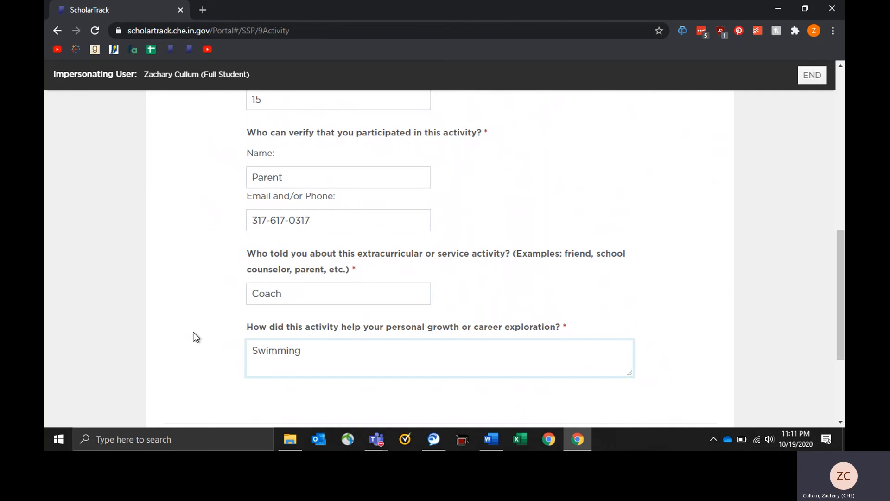
scroll(193, 333, "down", 3)
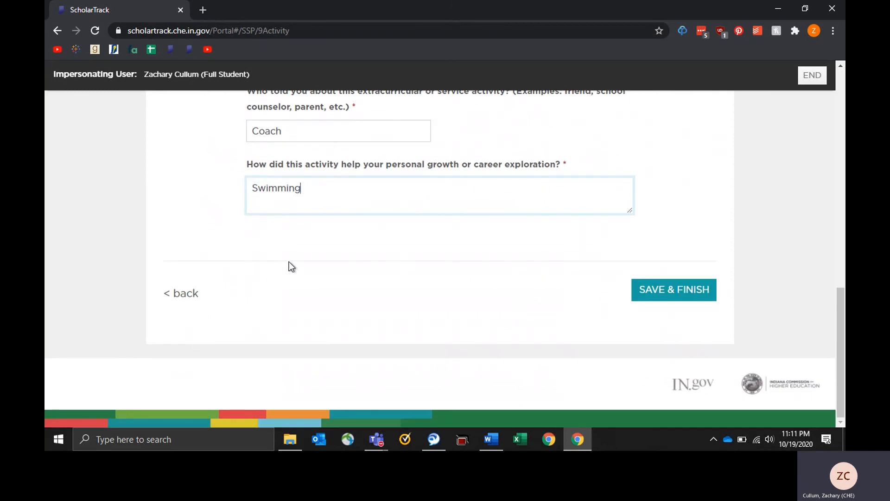
scroll(288, 263, "up", 5)
scroll(199, 214, "up", 2)
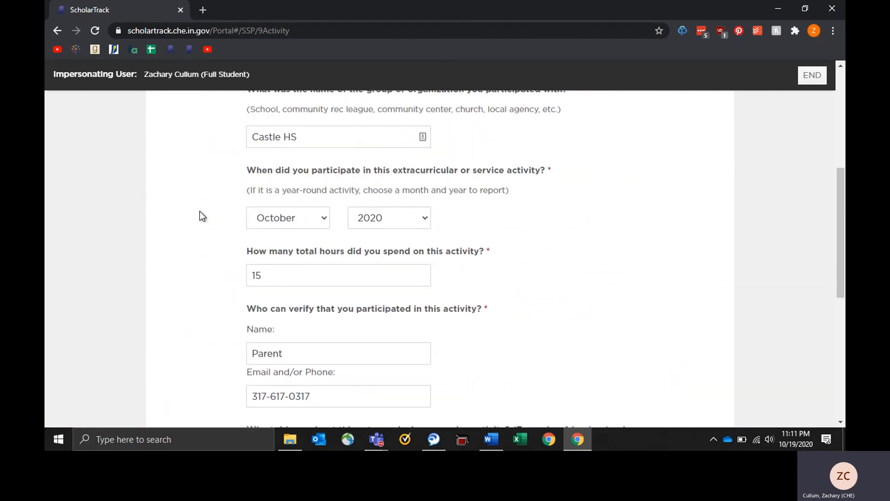
scroll(202, 216, "down", 7)
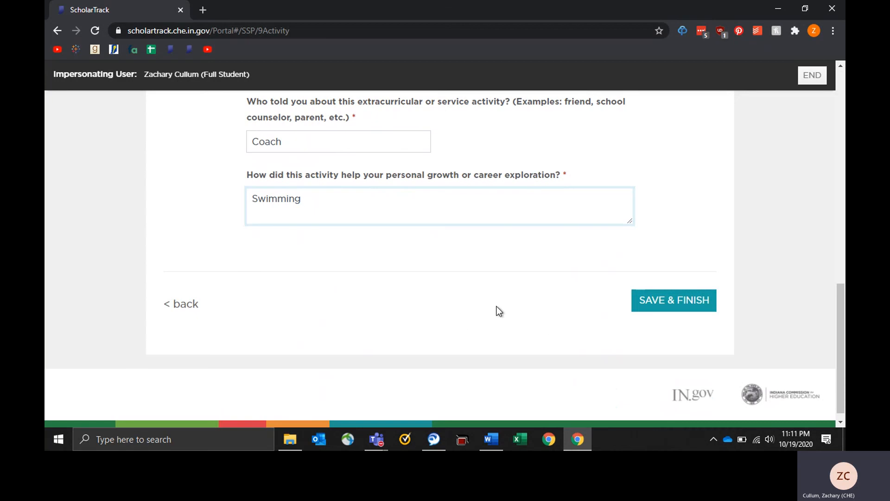
left_click_drag(356, 204, 237, 204)
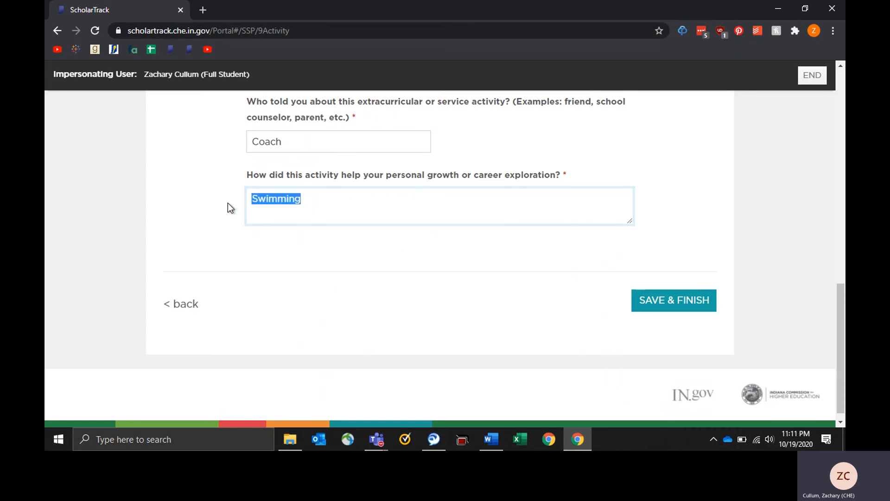
key("BackSpace")
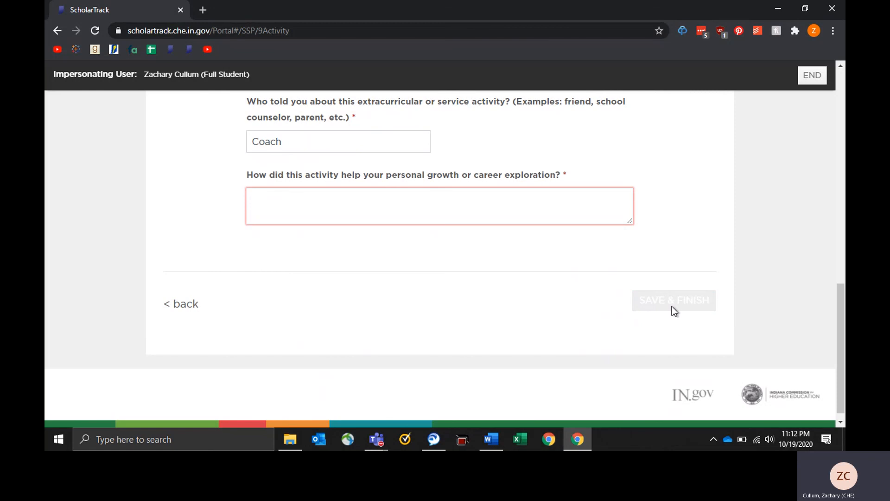
type("Smi")
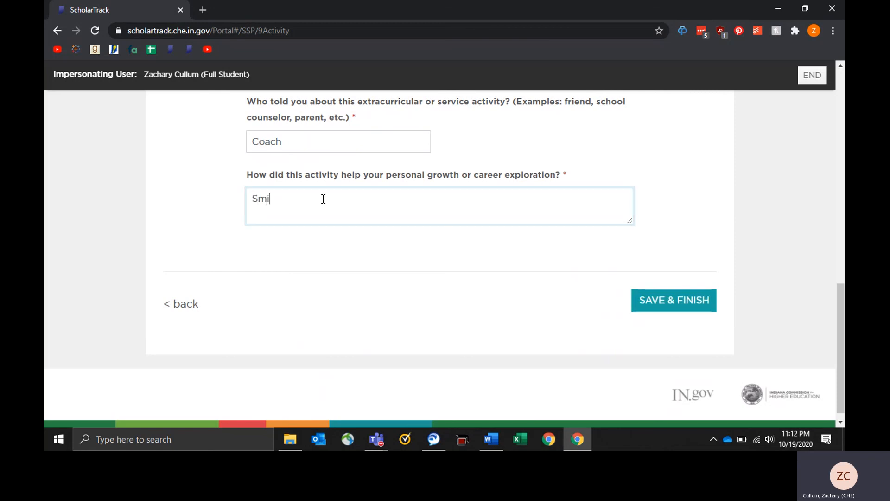
key("BackSpace")
key("BackSpace")
type("wimming")
Go back twice to the grade checklist showing the Grade 9 tasks.
left_click(181, 307)
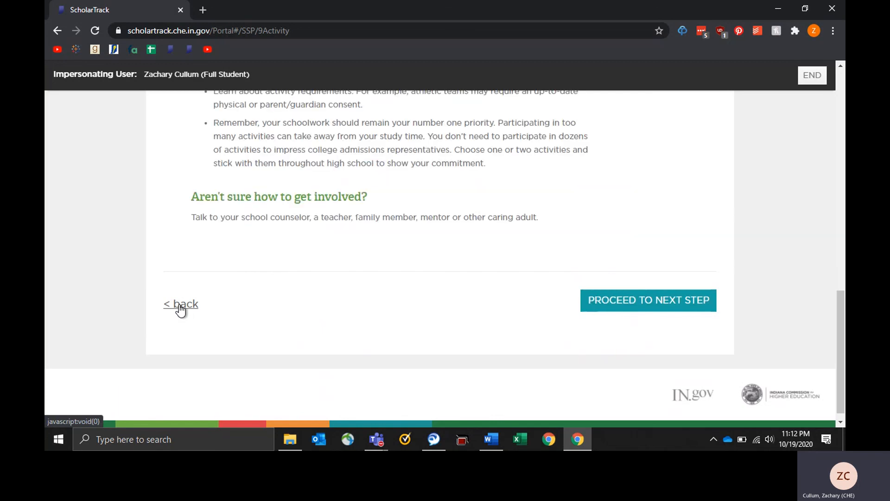
left_click(179, 305)
scroll(349, 215, "up", 1)
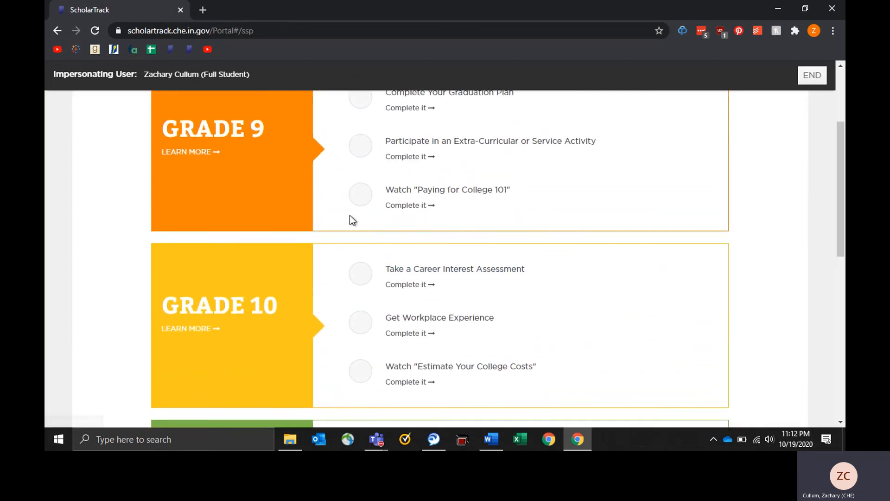
scroll(360, 162, "up", 1)
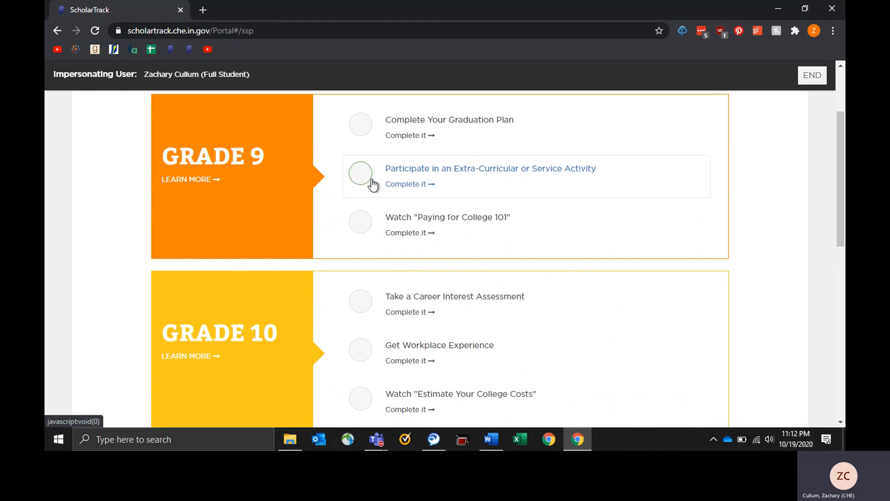